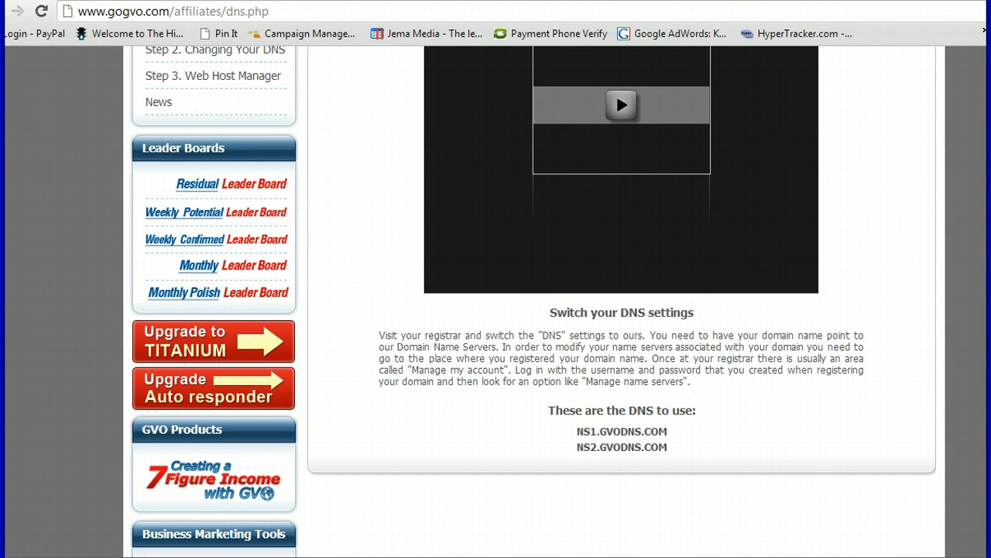
pyautogui.scroll(-2, 534, 301)
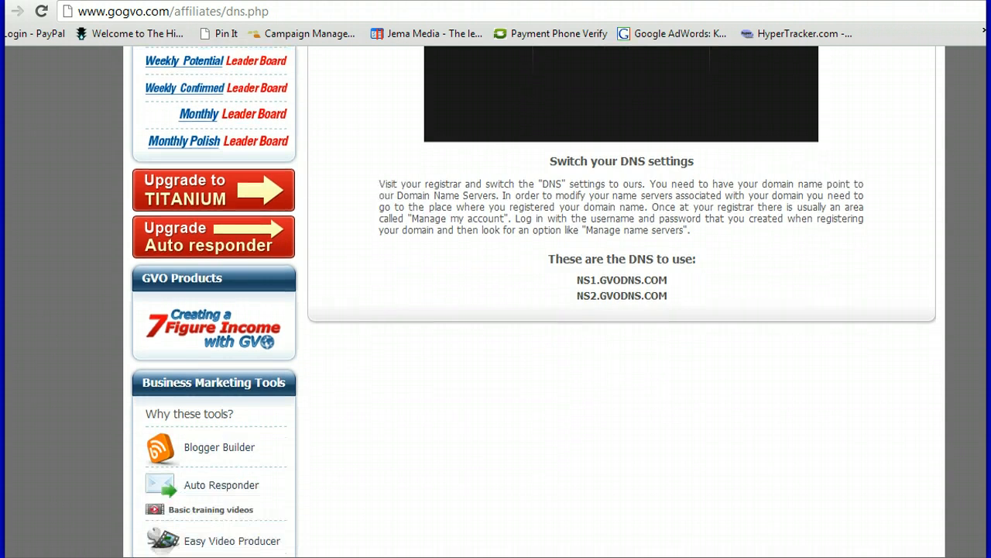
pyautogui.scroll(-3, 533, 301)
pyautogui.scroll(-2, 682, 254)
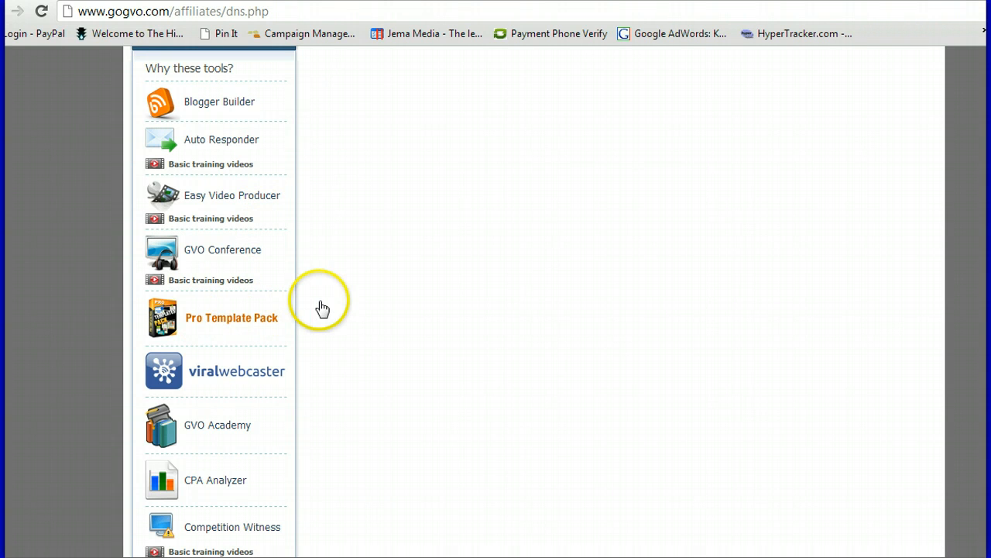
pyautogui.click(248, 264)
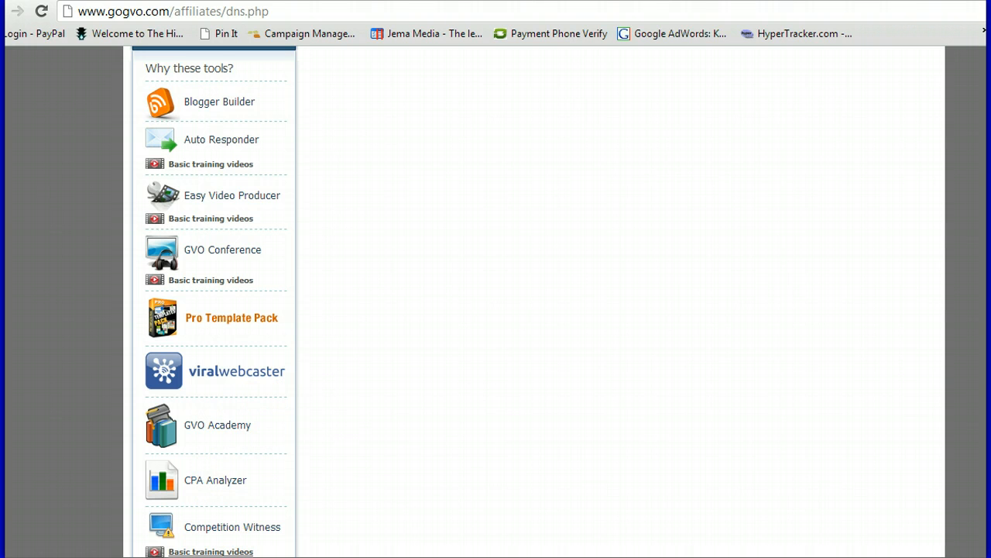
pyautogui.scroll(5, 495, 309)
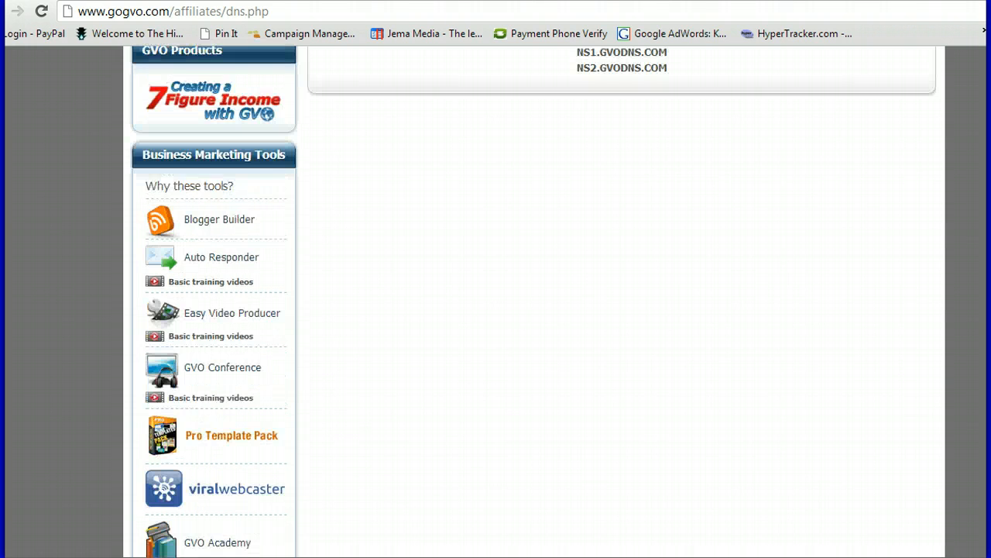
pyautogui.scroll(2, 495, 310)
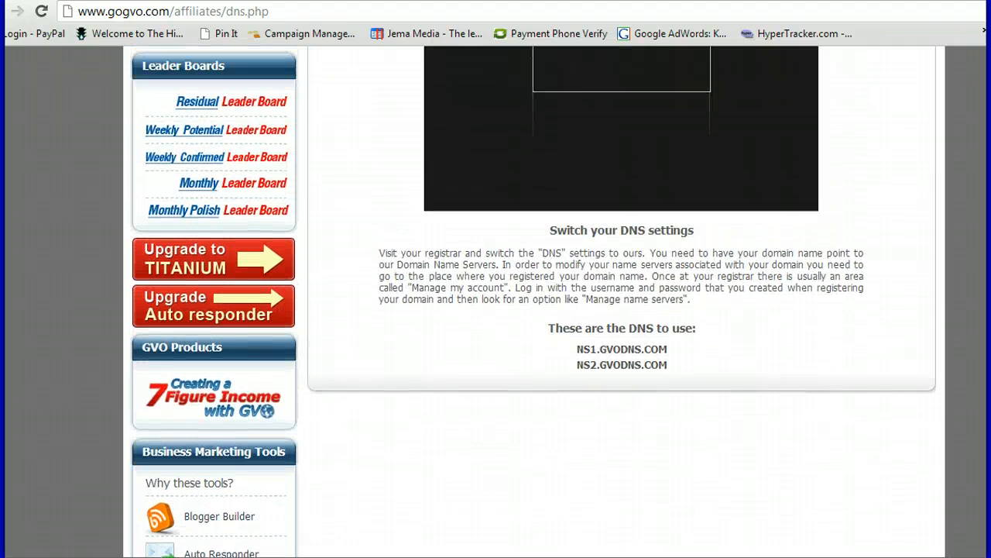
pyautogui.scroll(1, 496, 310)
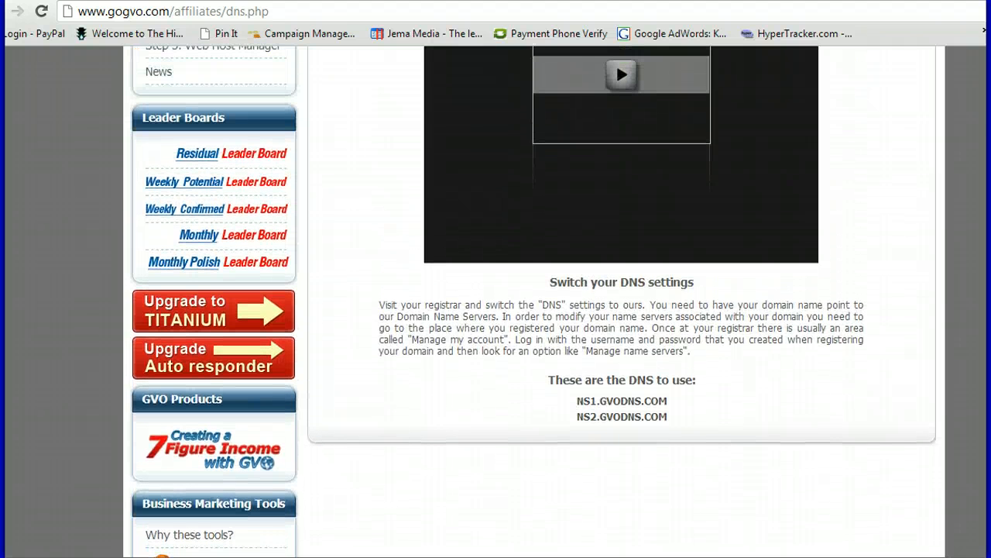
pyautogui.scroll(3, 496, 310)
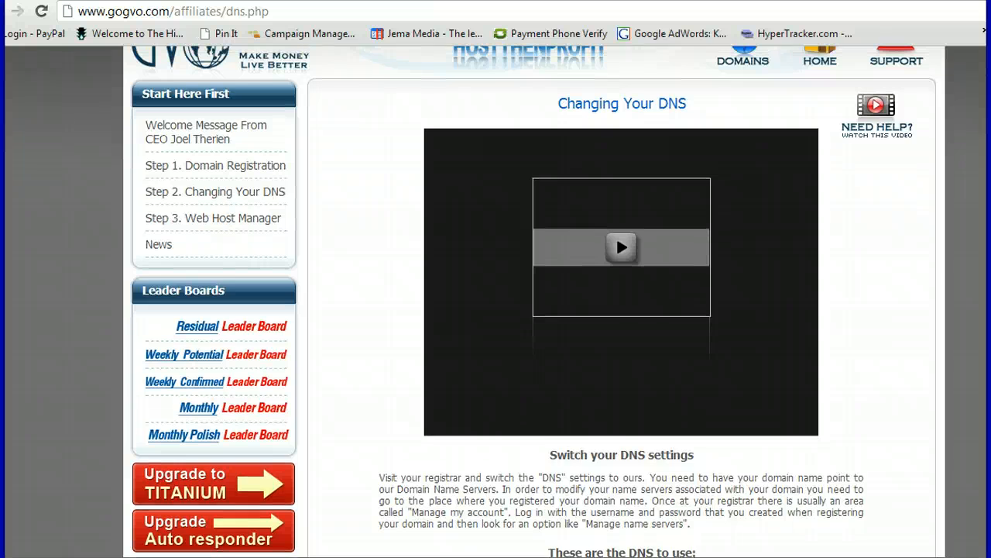
pyautogui.scroll(1, 496, 309)
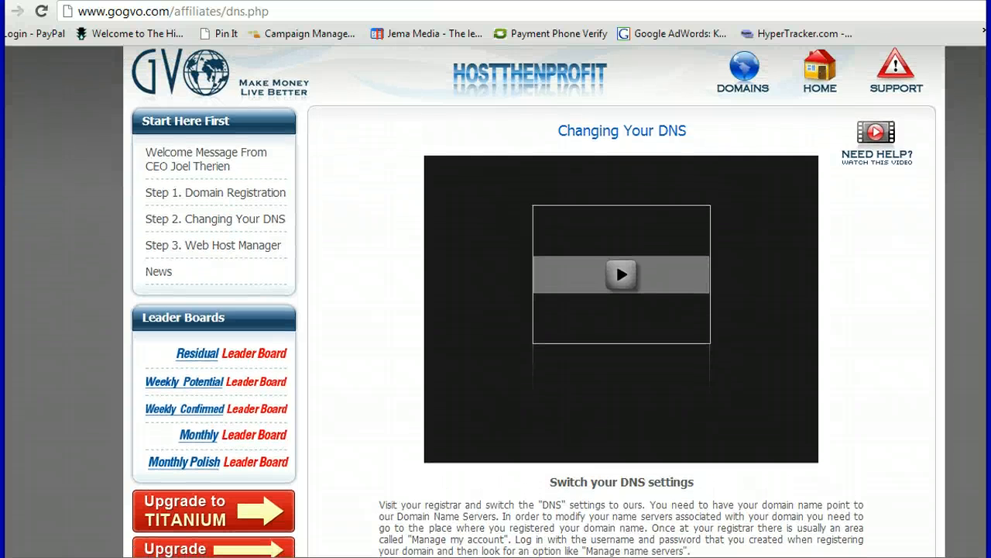
pyautogui.scroll(-1, 495, 310)
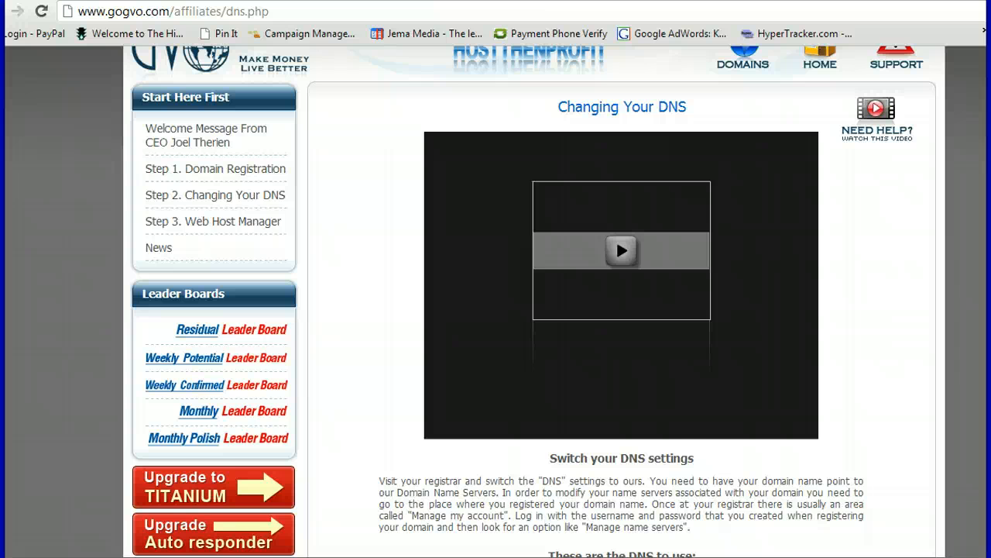
pyautogui.scroll(-4, 496, 302)
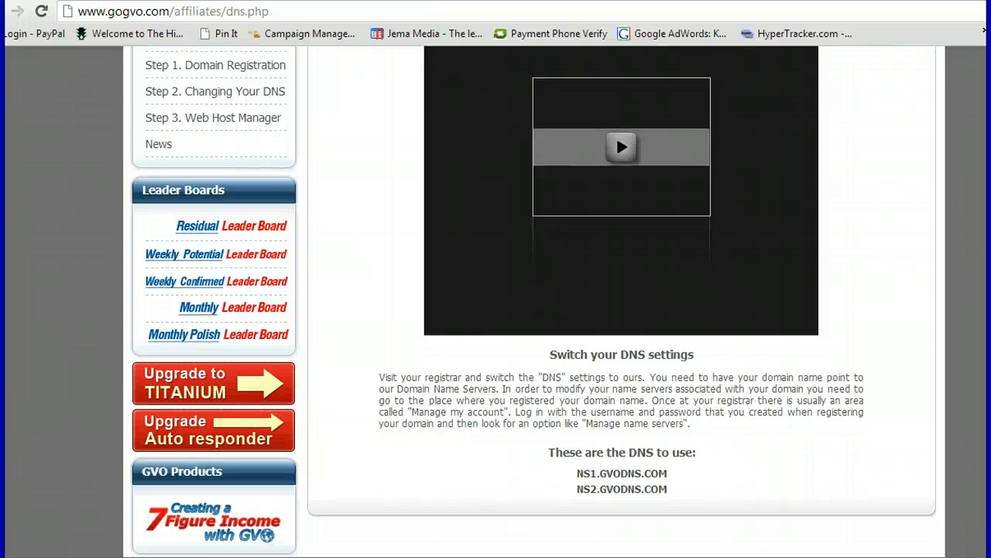
pyautogui.scroll(-1, 534, 300)
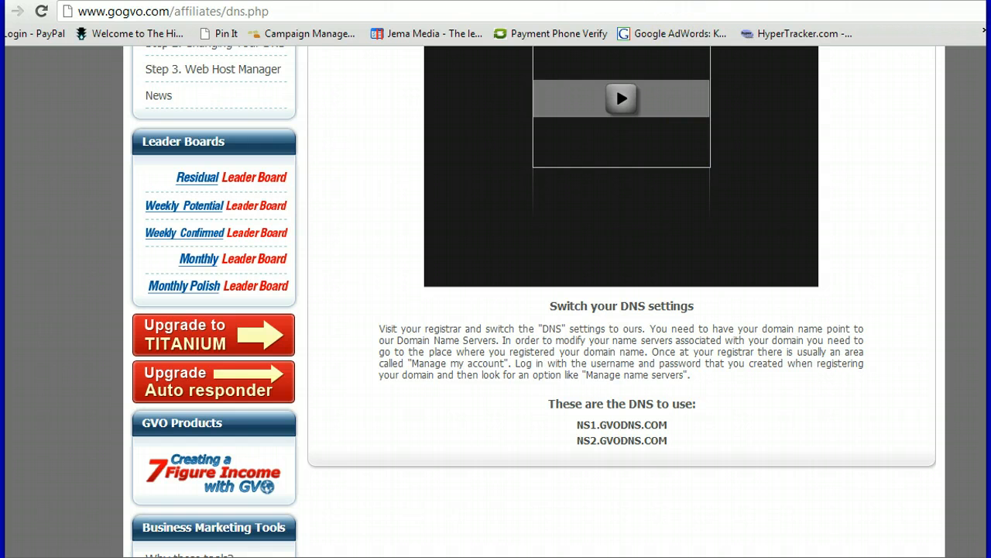
# In Namecheap, open frammie.com's Transfer DNS to Webhost page from Your Domains
pyautogui.click(558, 0)
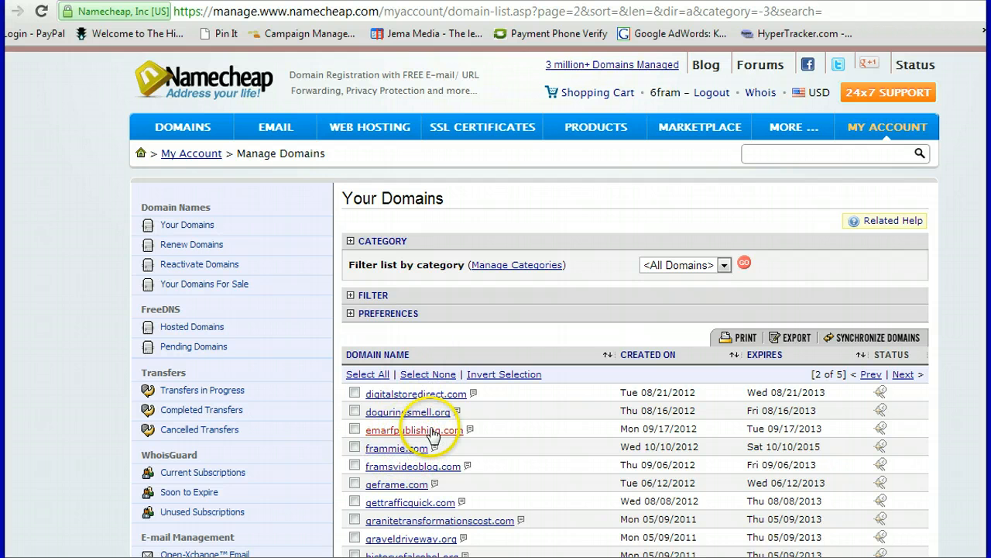
pyautogui.click(385, 450)
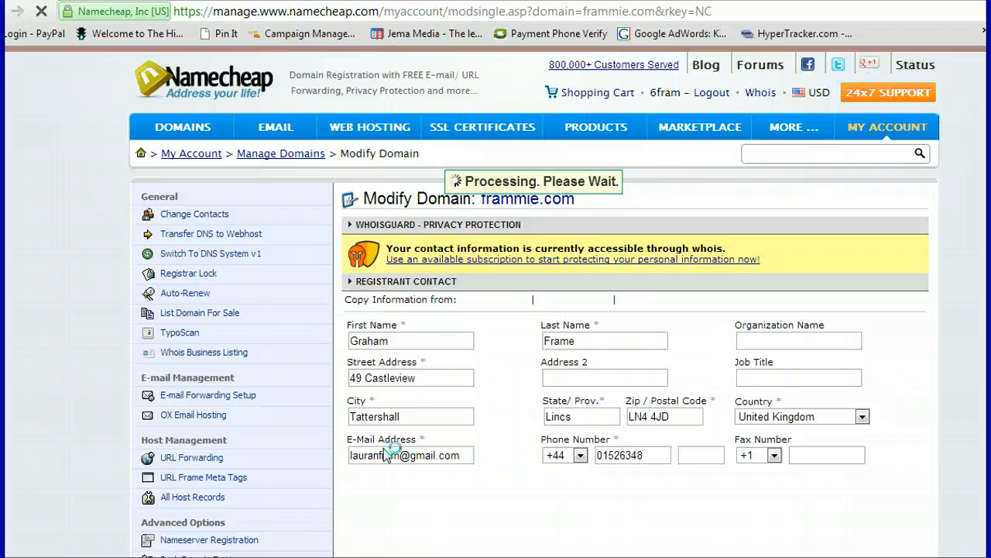
pyautogui.click(222, 235)
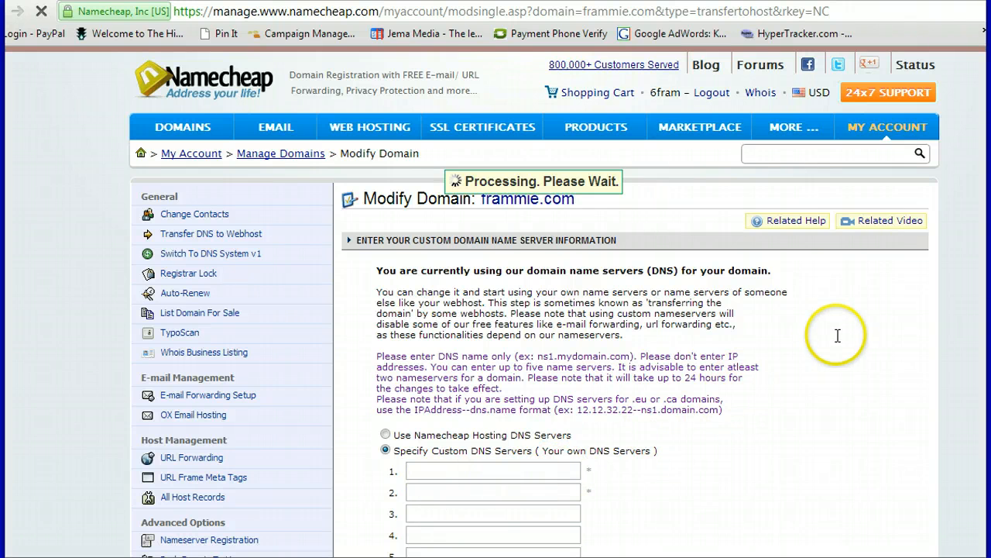
# Copy the nameserver NS1.GVODNS.COM from the GVO DNS instructions
pyautogui.click(821, 0)
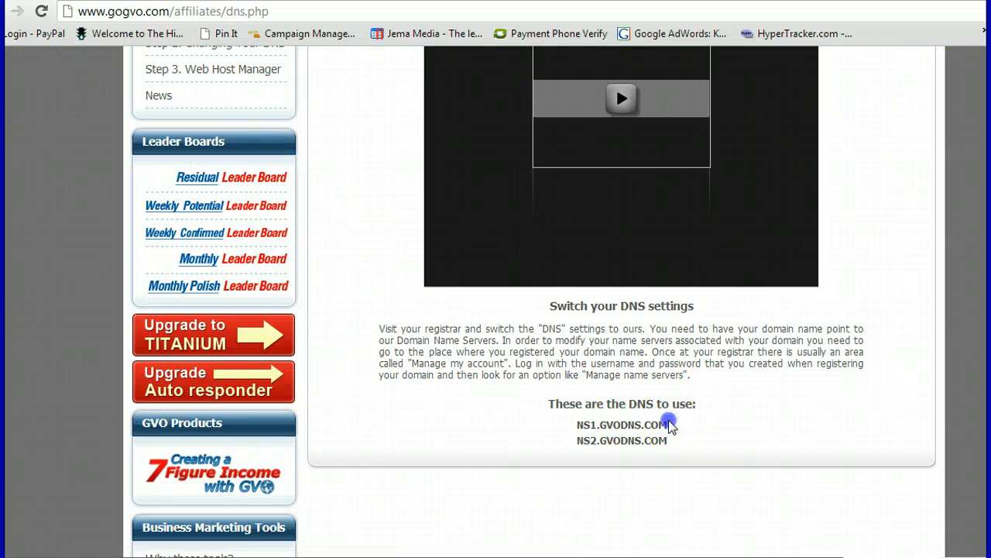
pyautogui.moveTo(668, 420); pyautogui.dragTo(590, 424)
pyautogui.moveTo(581, 423); pyautogui.dragTo(568, 425)
pyautogui.rightClick(593, 428)
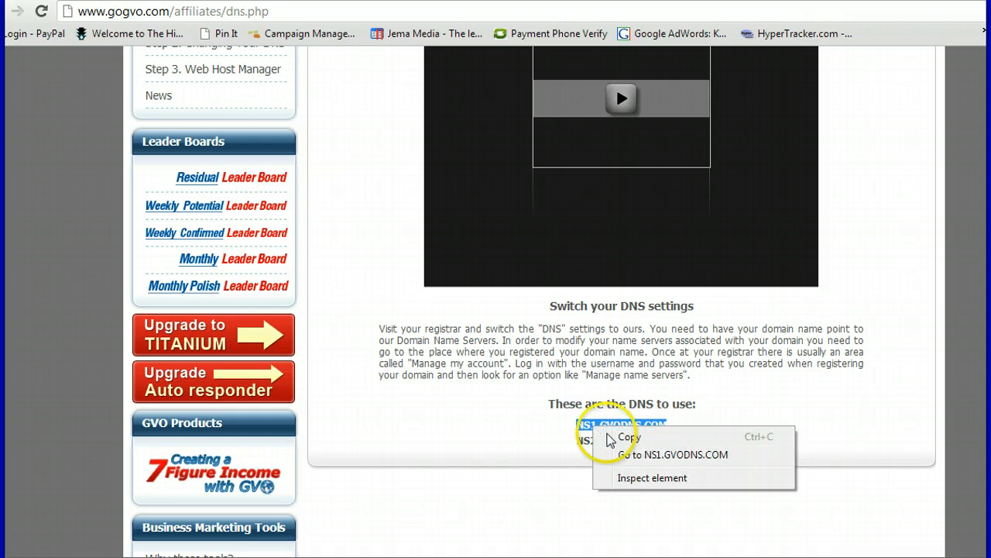
pyautogui.click(628, 437)
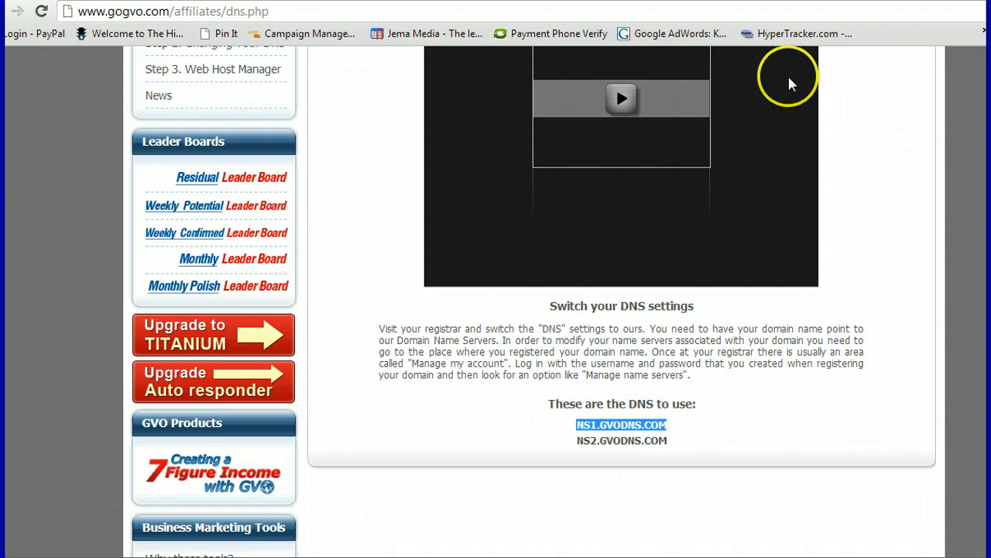
# Fill nameserver fields 1 and 2 with NS1.GVODNS.COM and NS2.GVODNS.COM
pyautogui.click(659, 0)
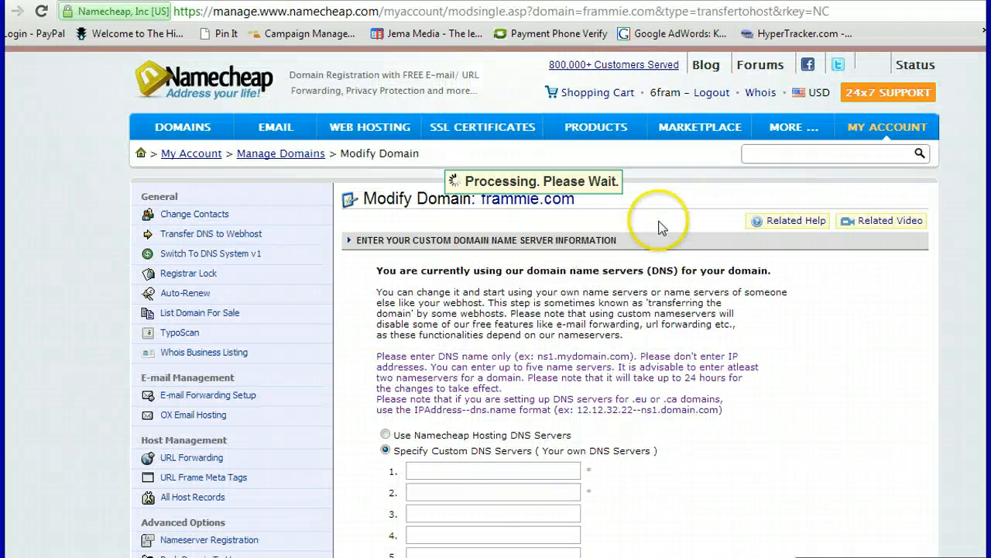
pyautogui.click(440, 467)
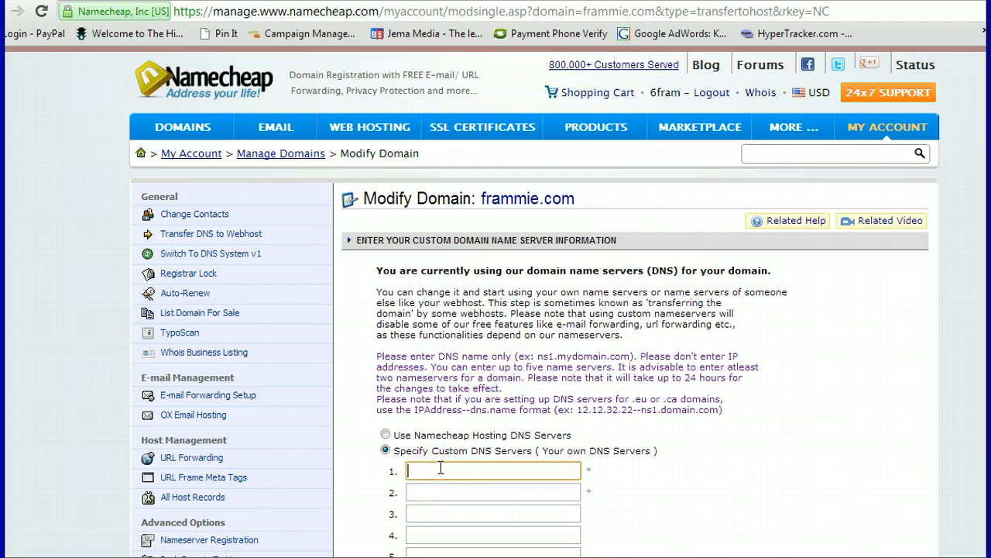
pyautogui.rightClick(440, 468)
pyautogui.click(475, 350)
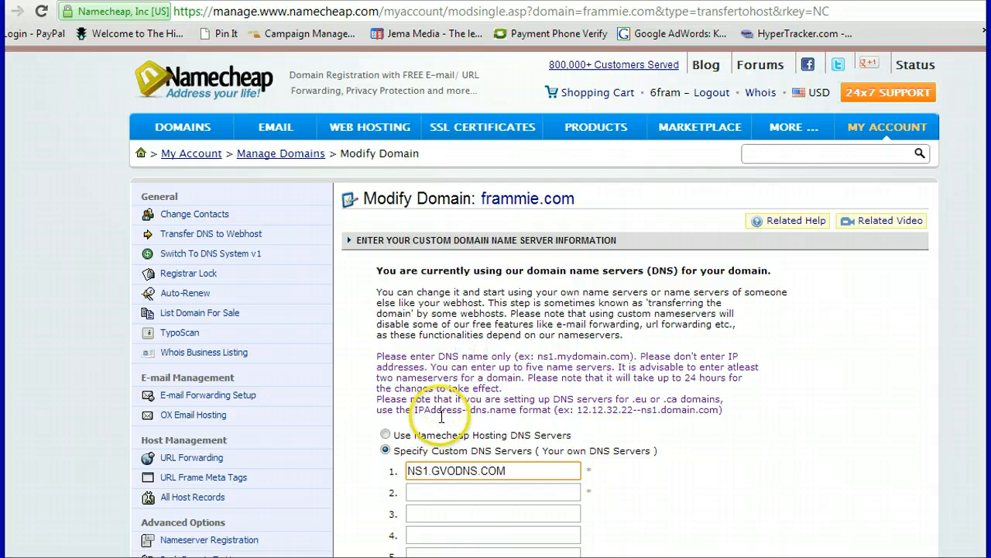
pyautogui.click(411, 490)
pyautogui.rightClick(411, 489)
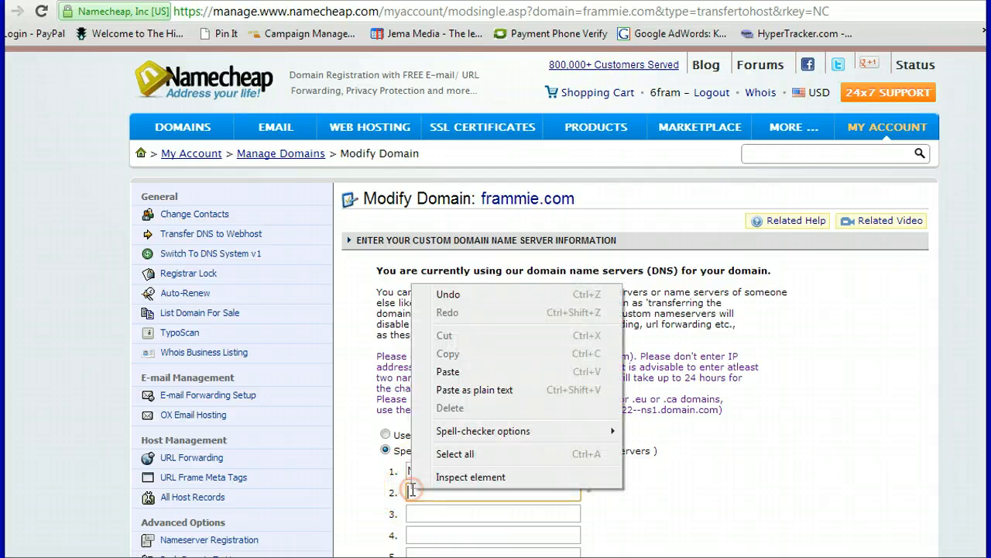
pyautogui.click(446, 371)
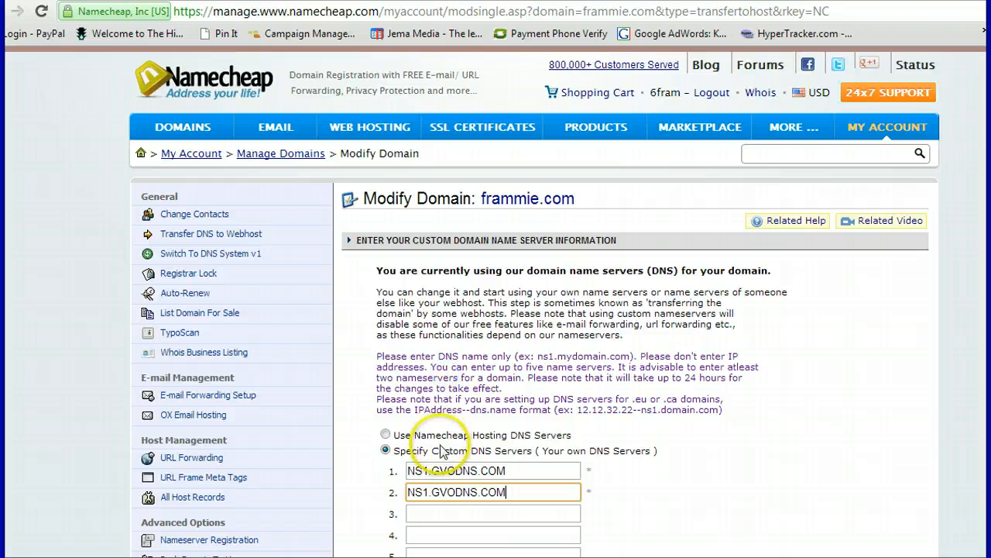
pyautogui.click(428, 492)
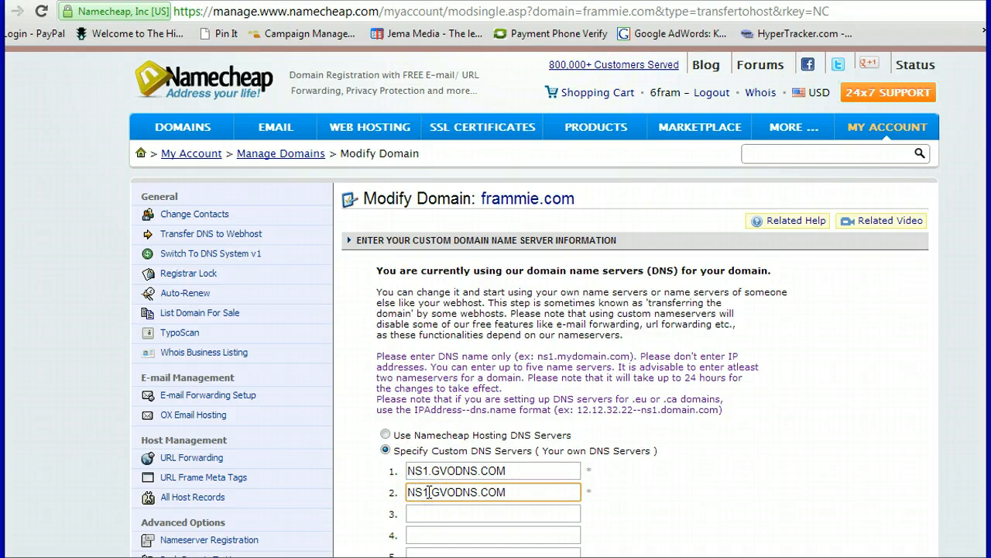
pyautogui.press('BackSpace')
pyautogui.press('BackSpace')
pyautogui.write('2.')
# Save the new custom nameservers for frammie.com
pyautogui.scroll(-2, 496, 300)
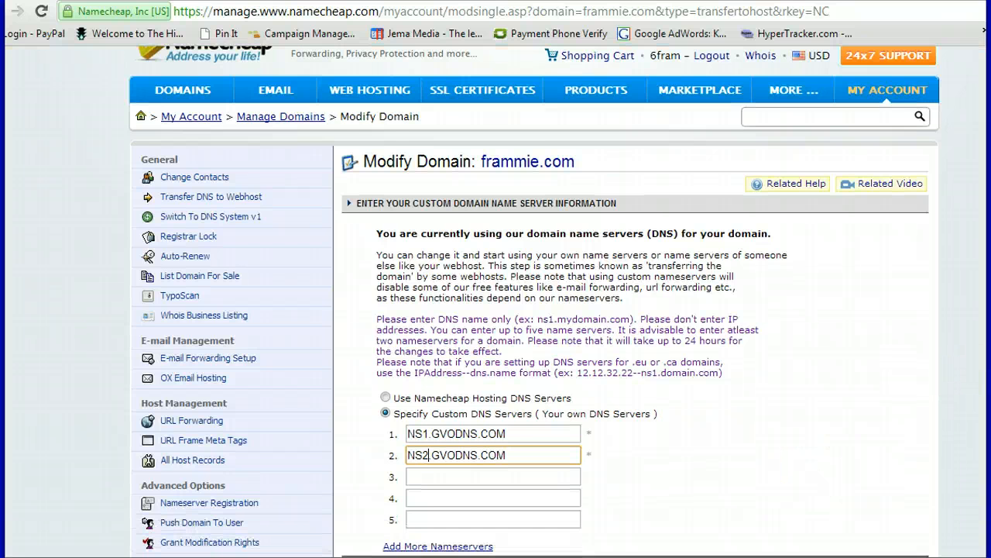
pyautogui.scroll(-1, 496, 301)
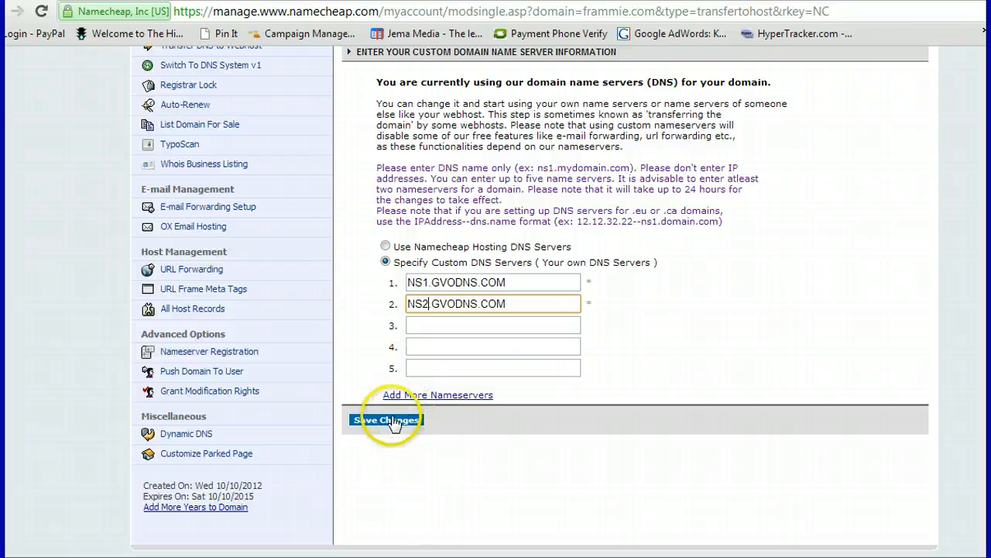
pyautogui.click(391, 422)
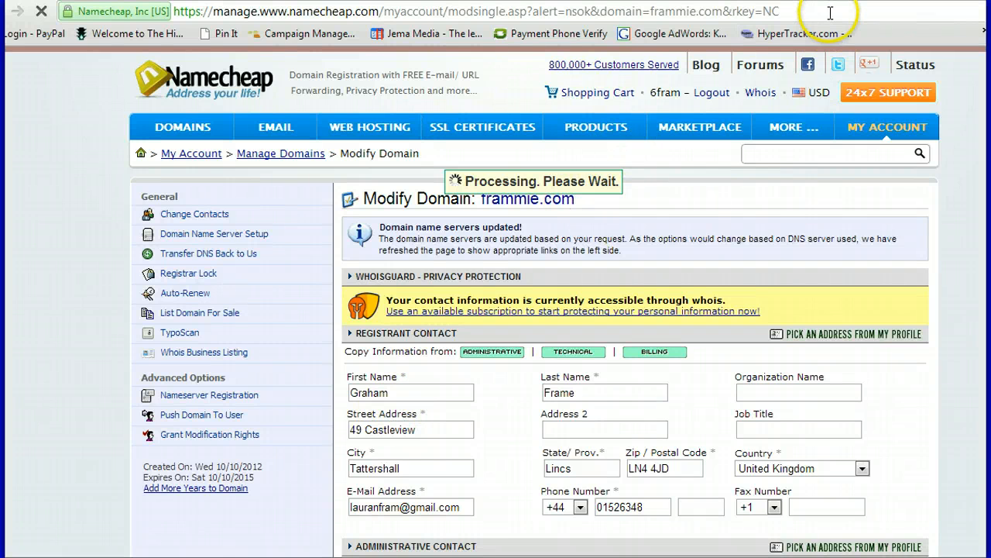
# After the 'Domain name servers updated!' notice, return to the GVO DNS instructions tab
pyautogui.click(775, 1)
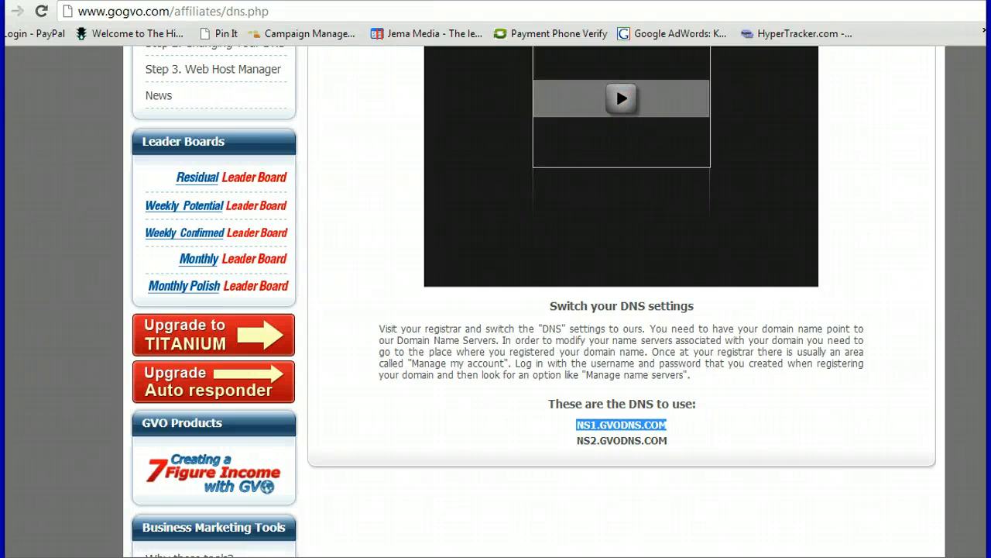
# Go to GVO's Step 3 Web Host Manager page and reach its access link
pyautogui.scroll(3, 589, 244)
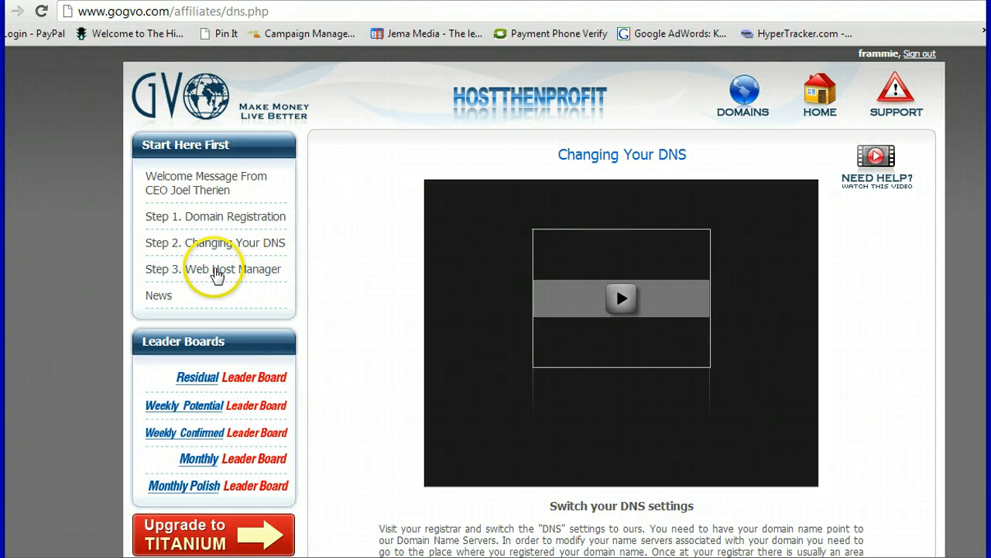
pyautogui.click(219, 271)
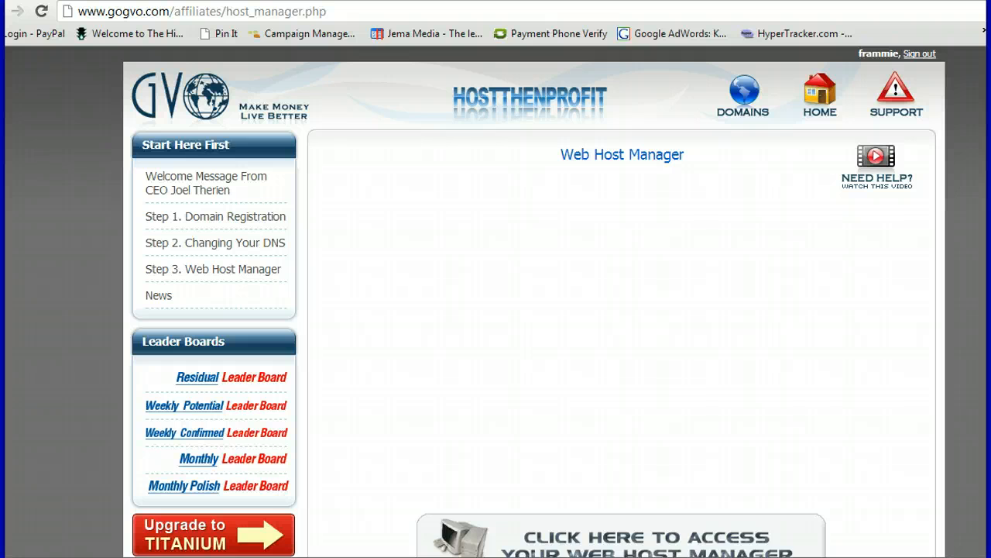
pyautogui.scroll(-5, 620, 310)
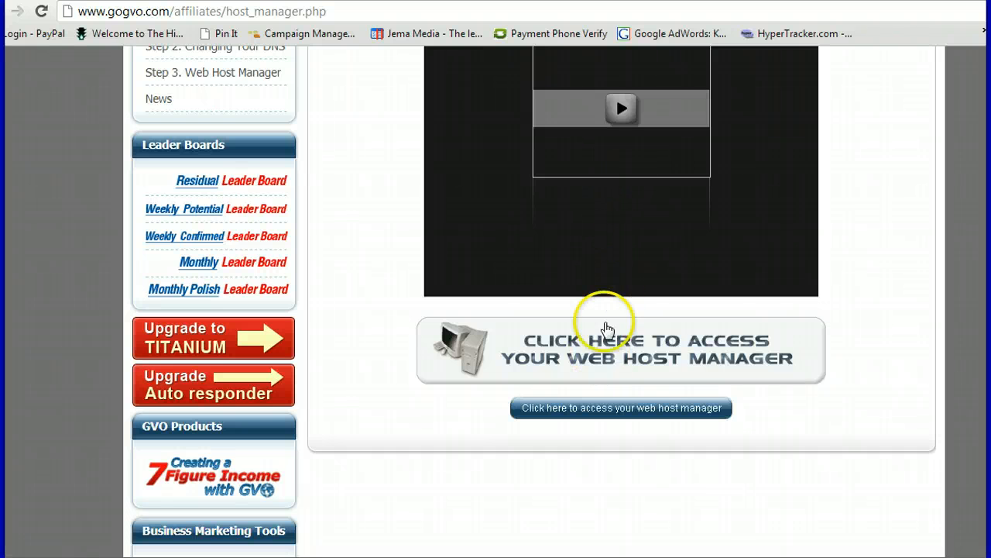
# Enter WHM through the access link and open Create a New Account
pyautogui.click(611, 345)
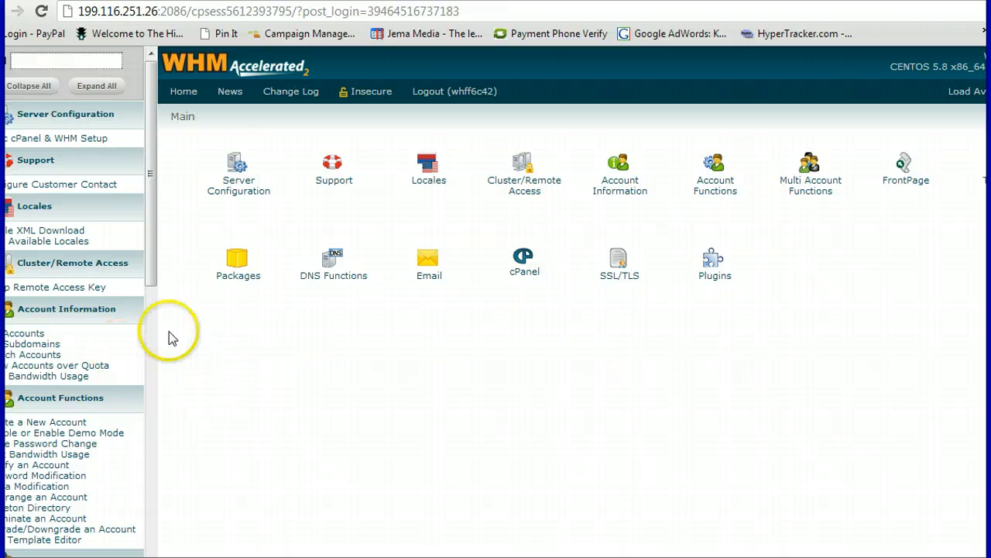
pyautogui.click(50, 423)
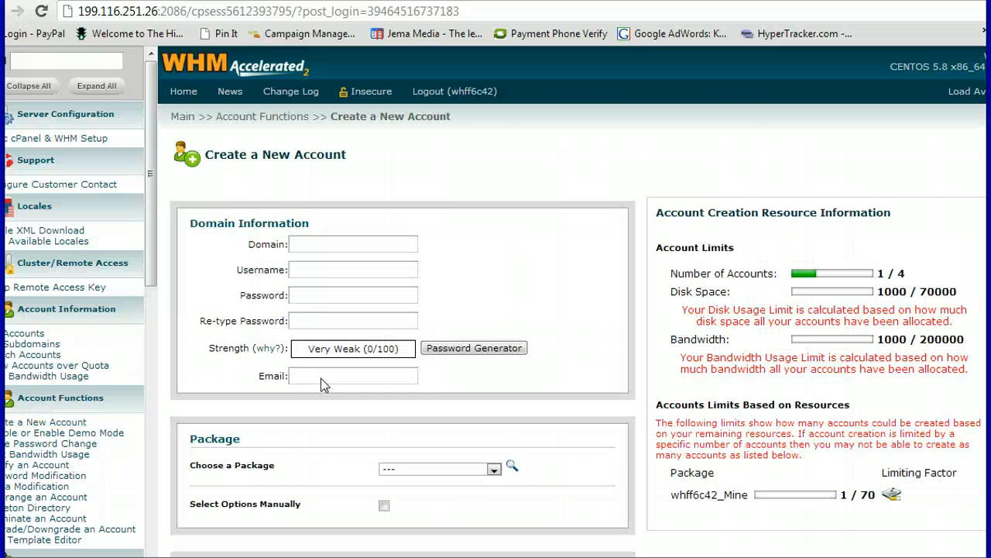
# Enter domain frammie.com, username frammie, and the account password in both password fields
pyautogui.click(317, 244)
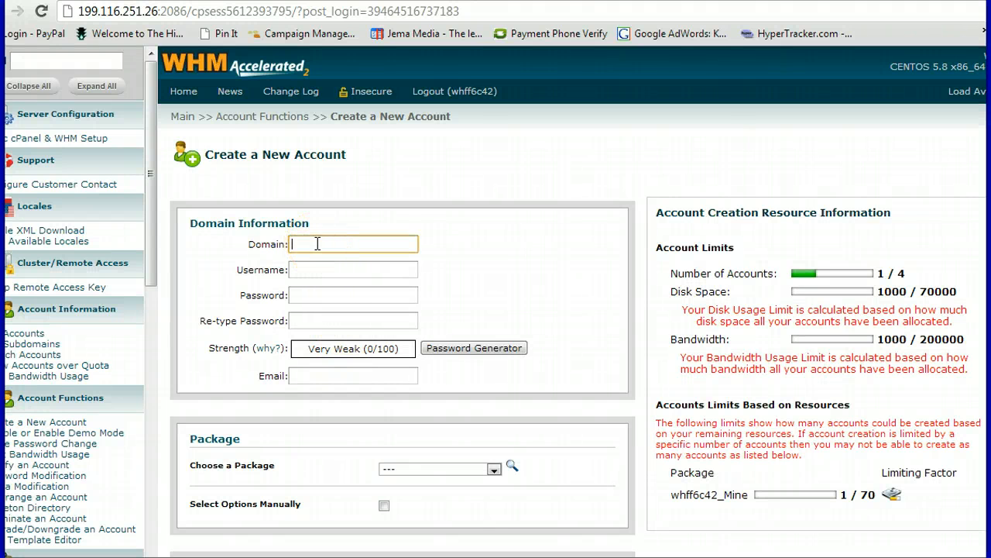
pyautogui.write('fra')
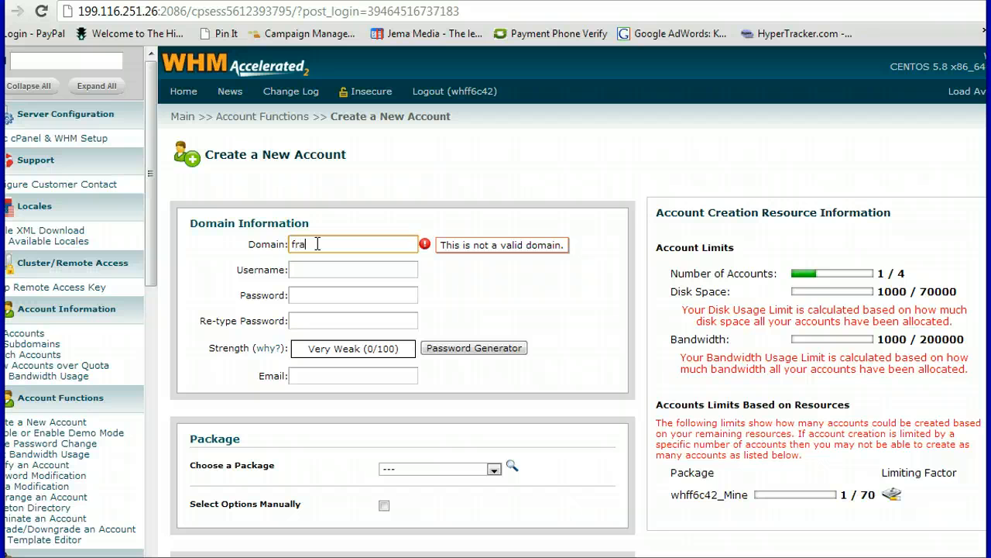
pyautogui.write('mmie.')
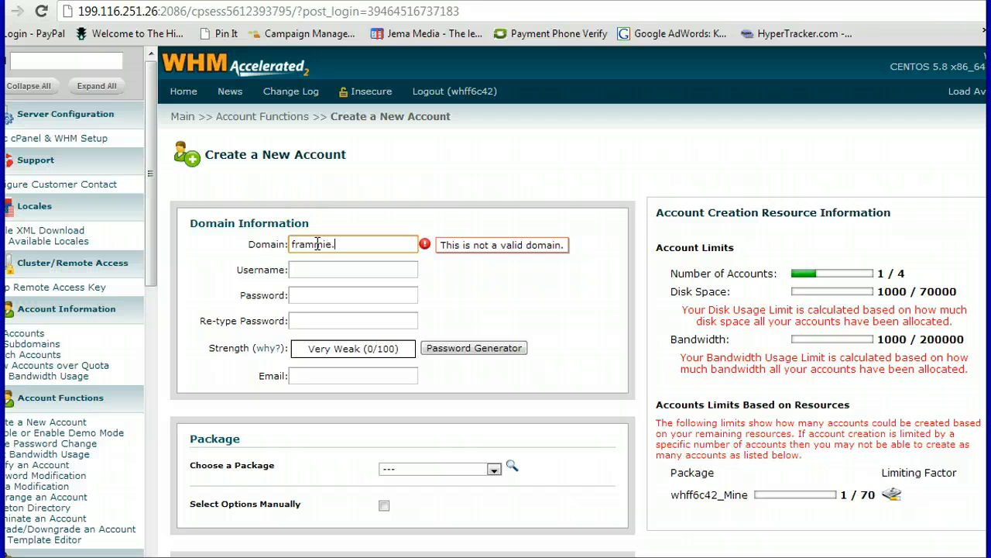
pyautogui.click(352, 271)
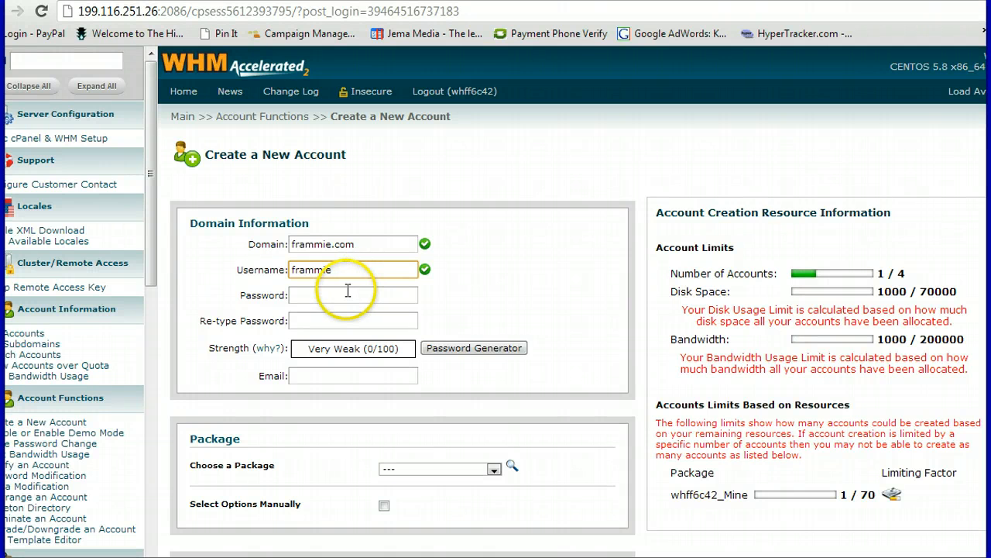
pyautogui.click(337, 294)
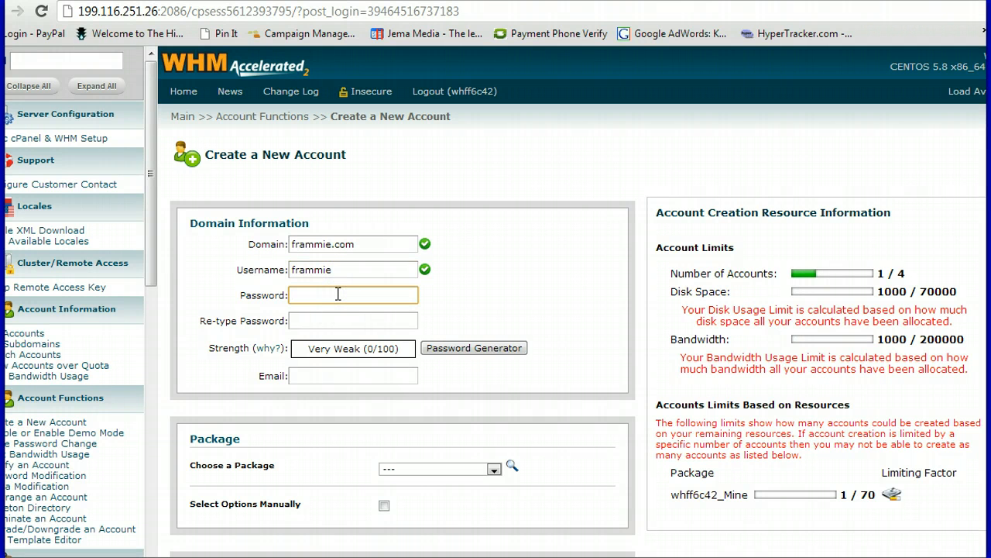
pyautogui.write('••••••••')
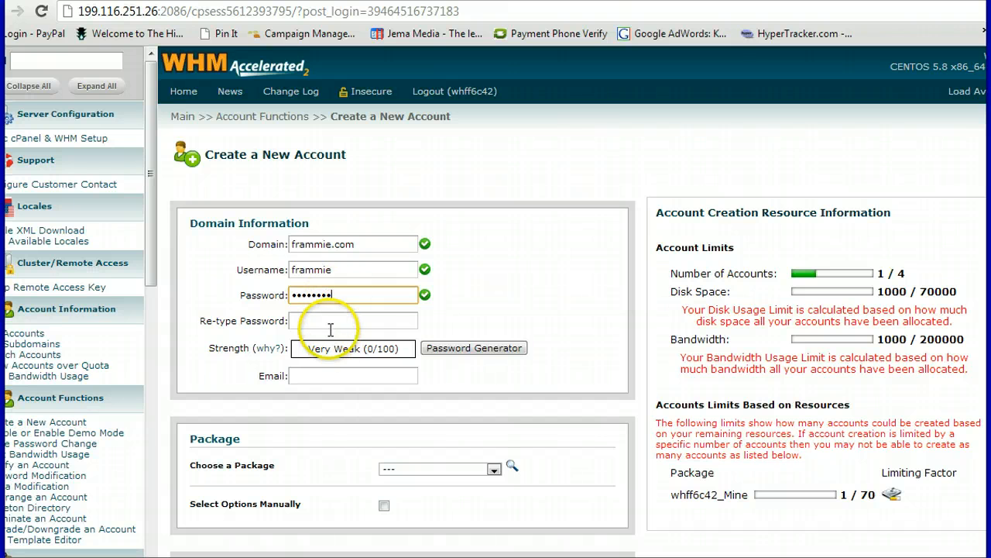
pyautogui.click(329, 319)
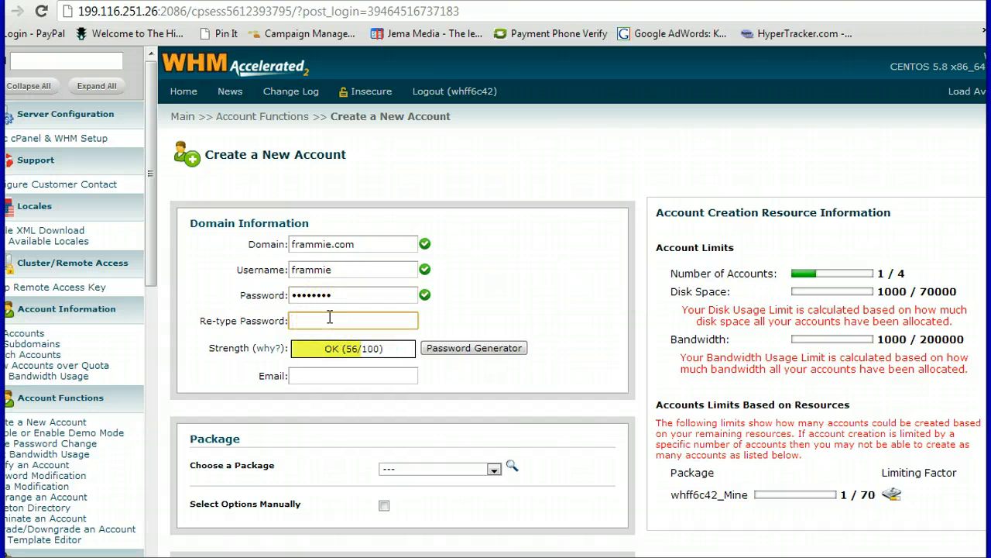
pyautogui.write('•')
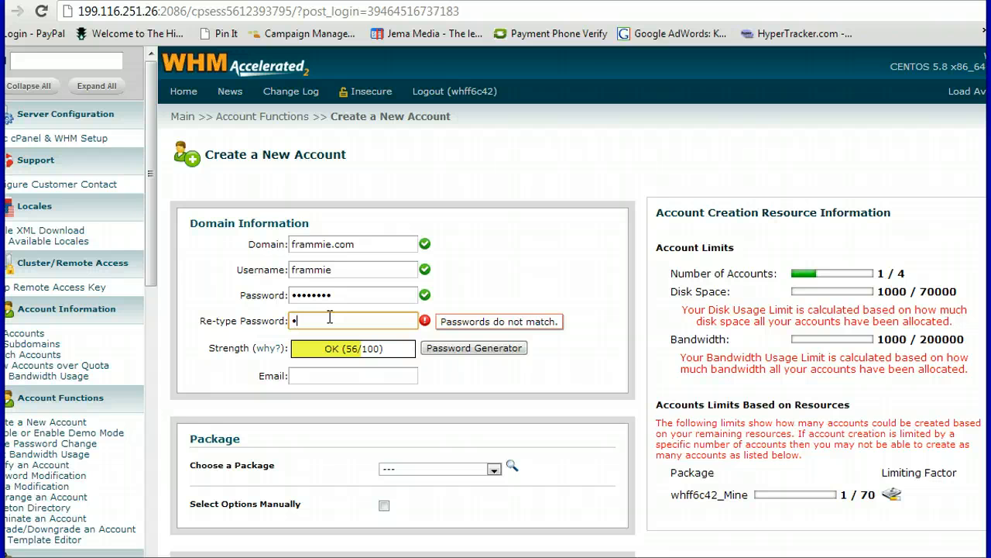
pyautogui.write('••••••••')
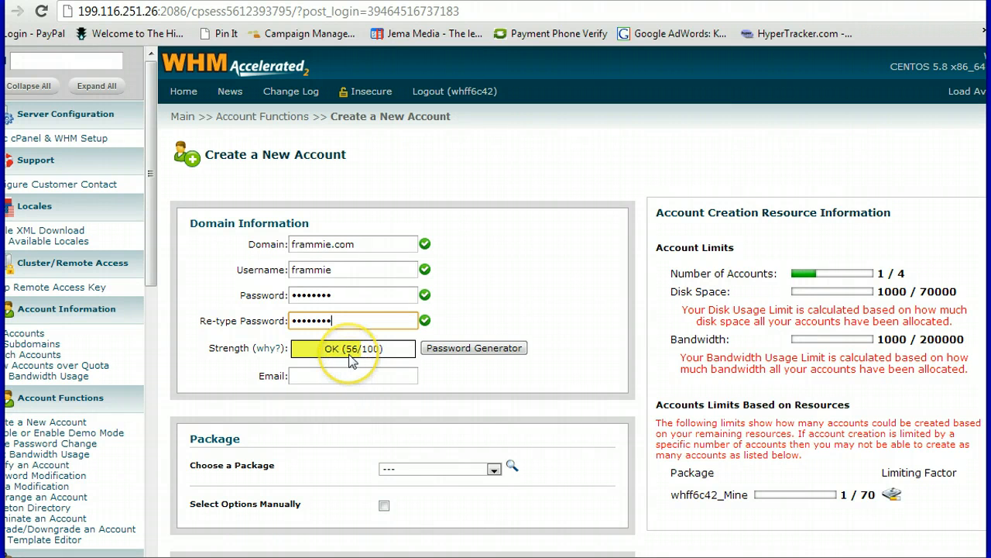
# Type the contact's support e-mail address into the Email field
pyautogui.click(331, 375)
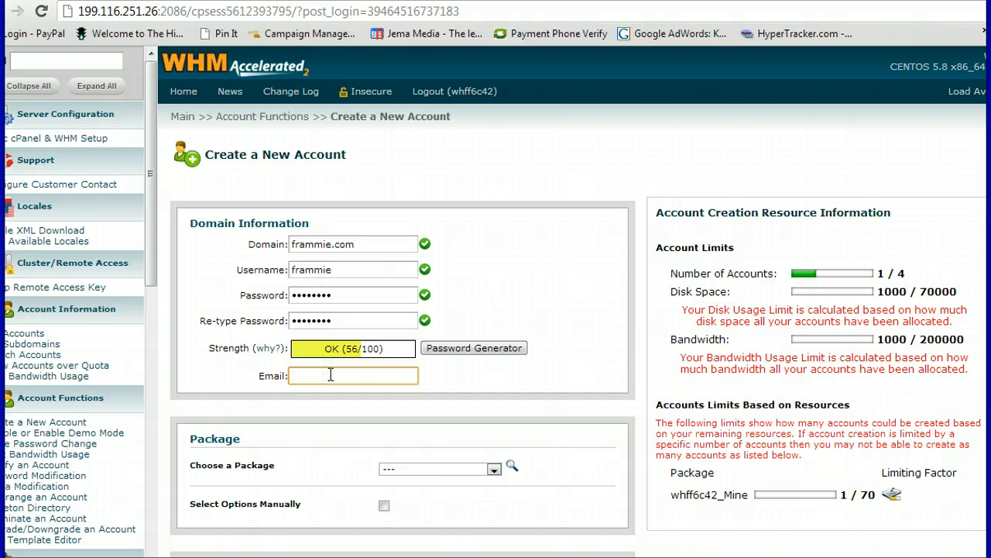
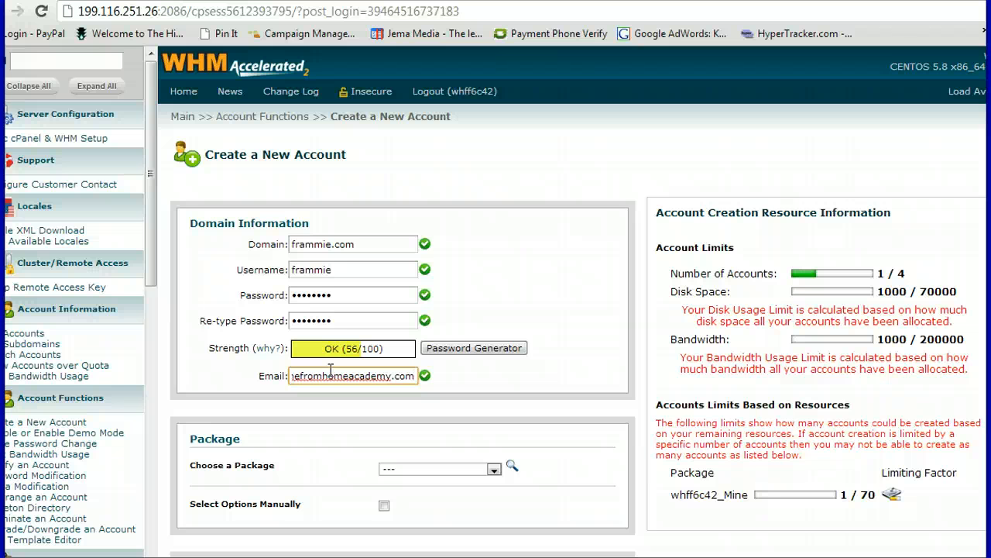
# Select the only available hosting package and submit the frammie account with Create
pyautogui.click(491, 471)
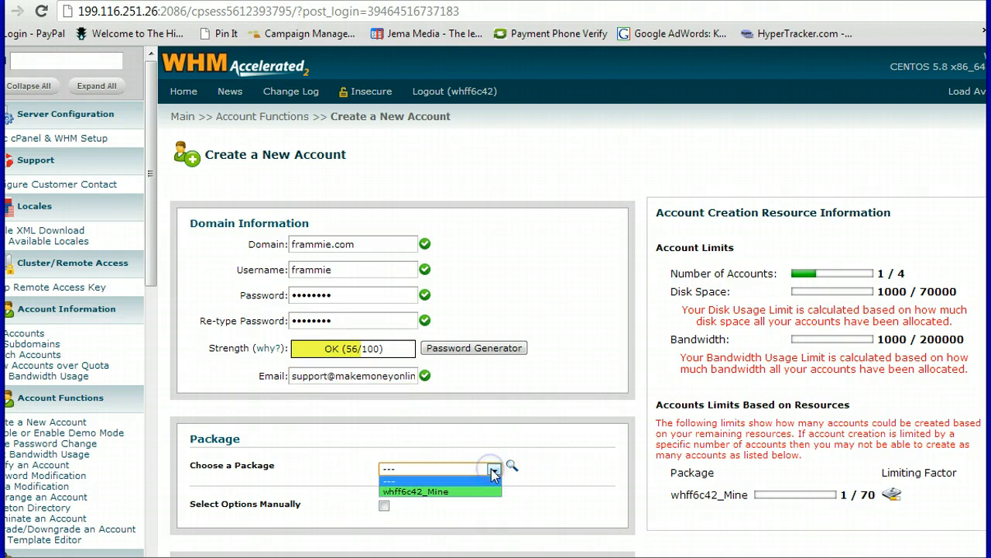
pyautogui.click(475, 494)
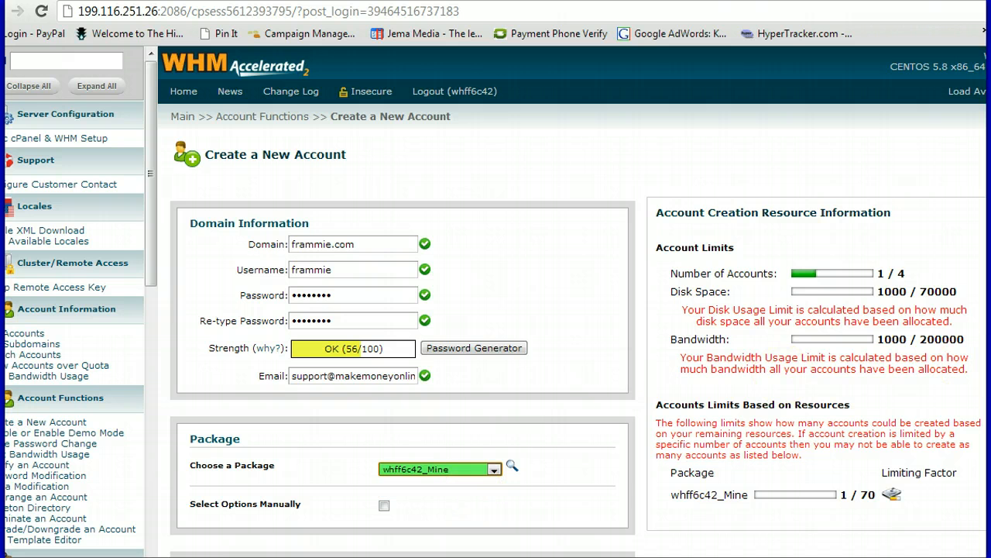
pyautogui.scroll(-3, 578, 330)
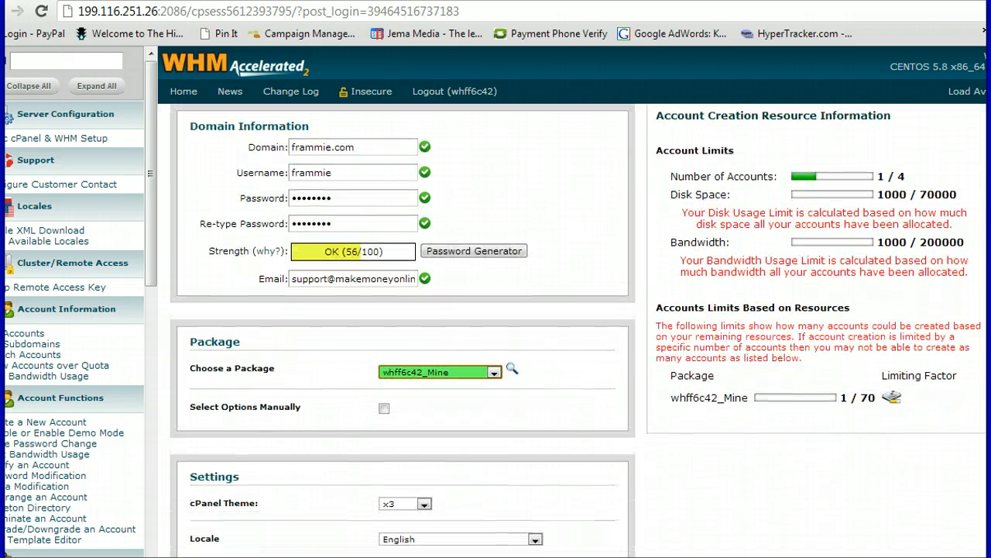
pyautogui.scroll(-2, 403, 325)
pyautogui.scroll(-3, 577, 330)
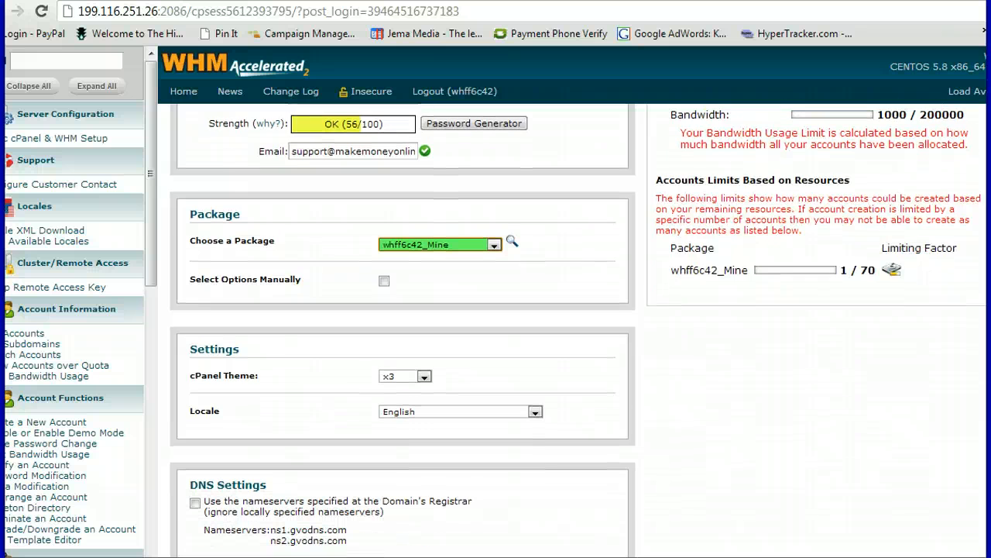
pyautogui.scroll(-3, 578, 330)
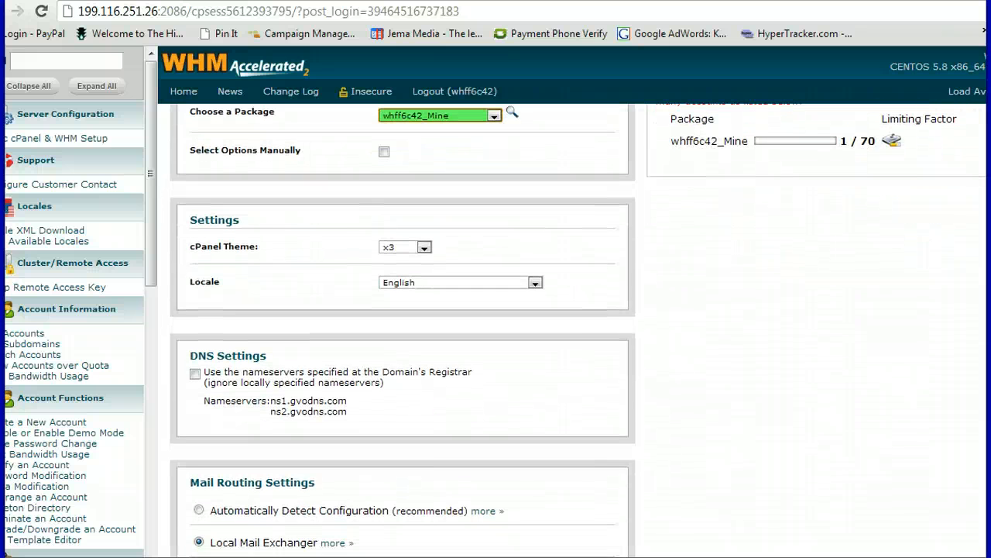
pyautogui.scroll(-4, 578, 330)
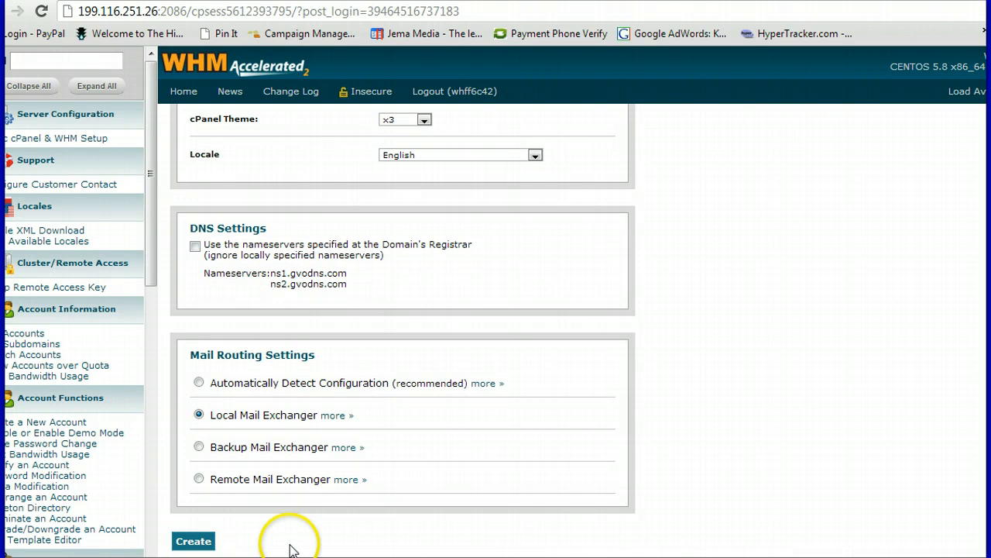
pyautogui.click(193, 540)
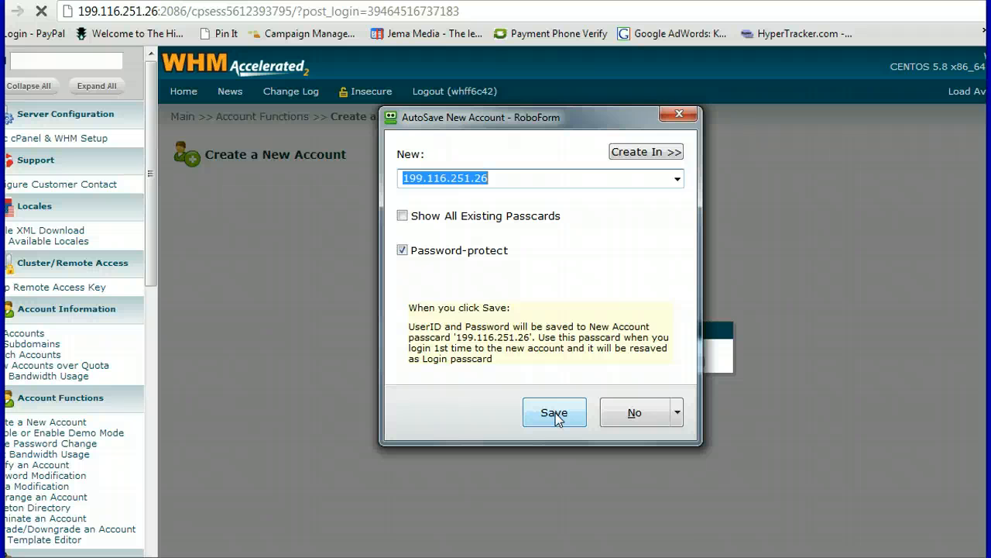
# Decline RoboForm's passcard save and review the Account Creation Ok report for frammie.com
pyautogui.click(634, 412)
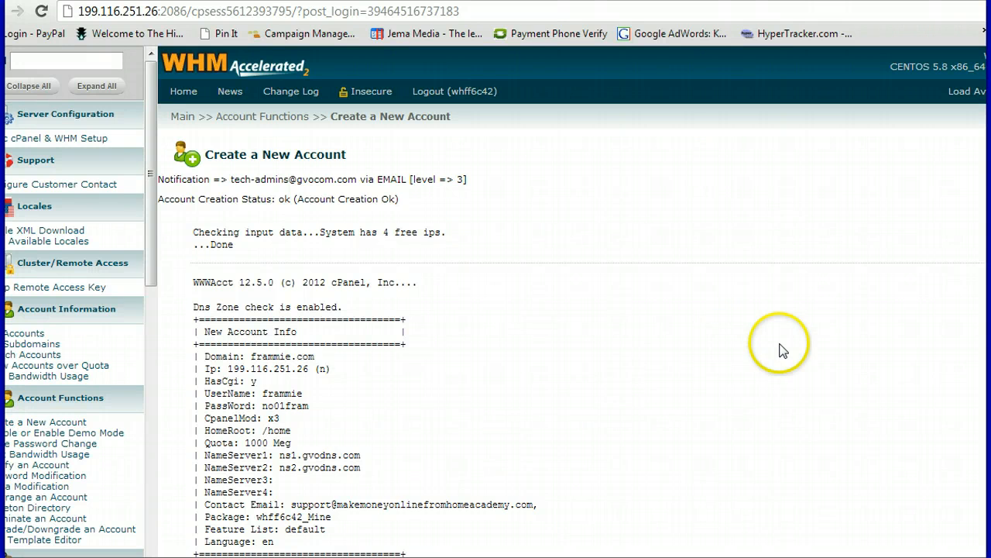
pyautogui.scroll(-1, 573, 331)
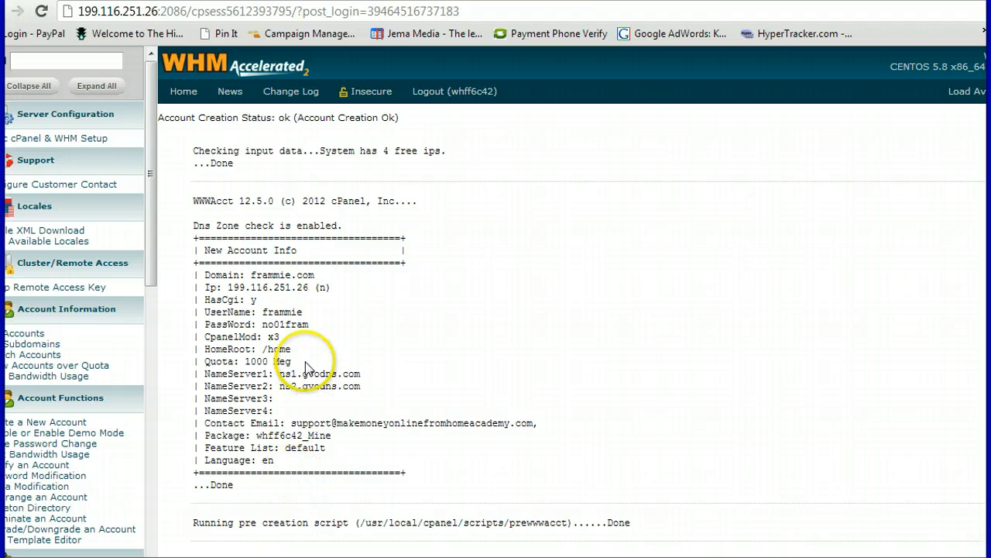
# Open Accounts in List Accounts and expand, then collapse, the frammie.com row's details
pyautogui.click(24, 334)
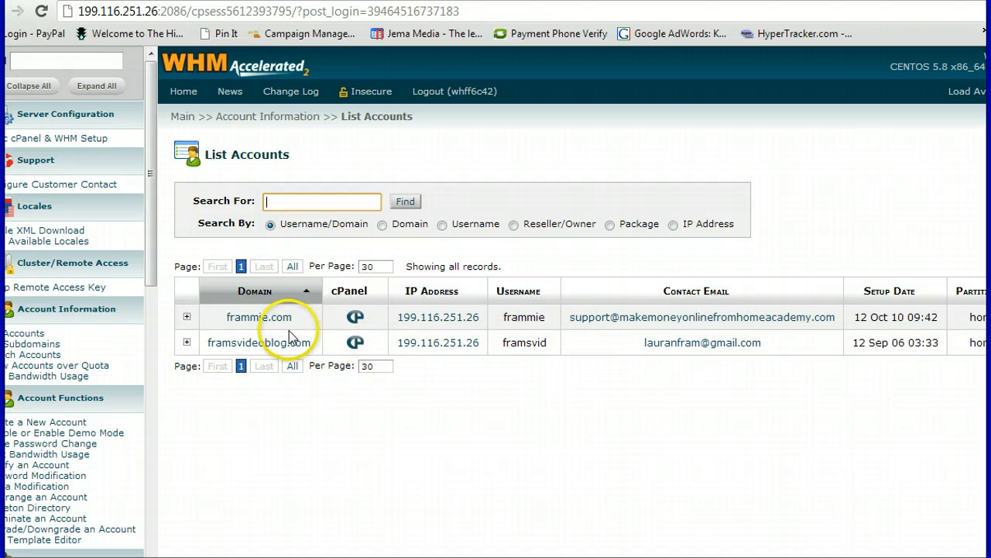
pyautogui.click(187, 319)
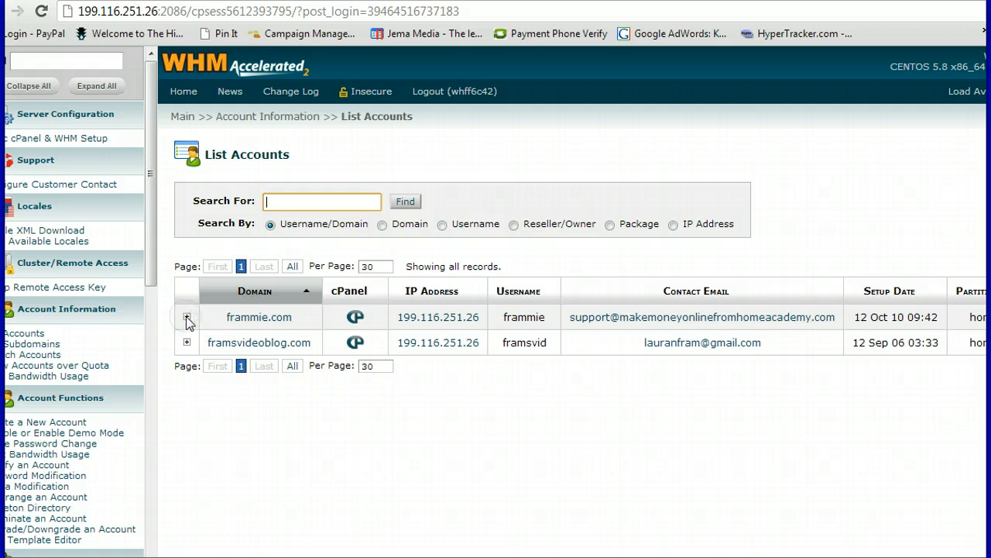
pyautogui.click(206, 360)
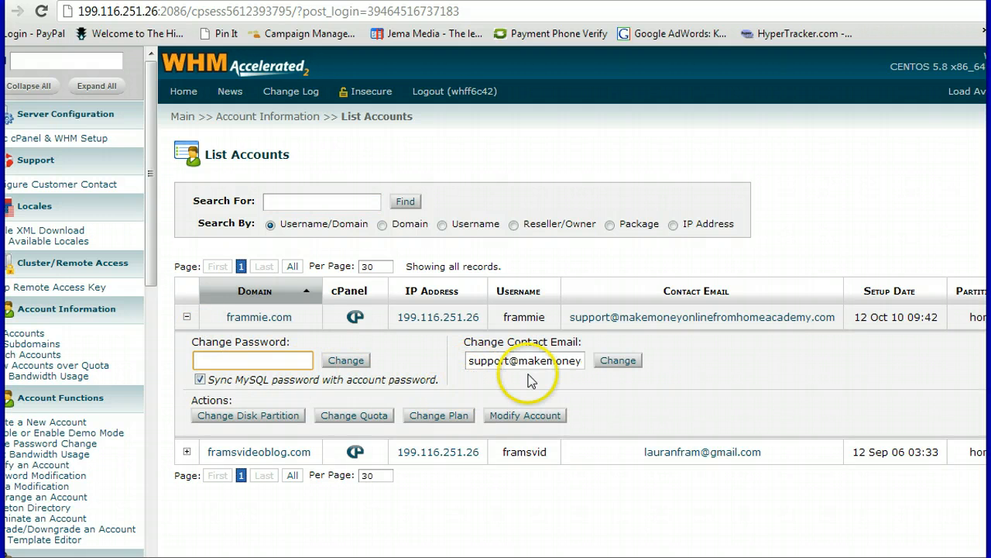
pyautogui.click(186, 319)
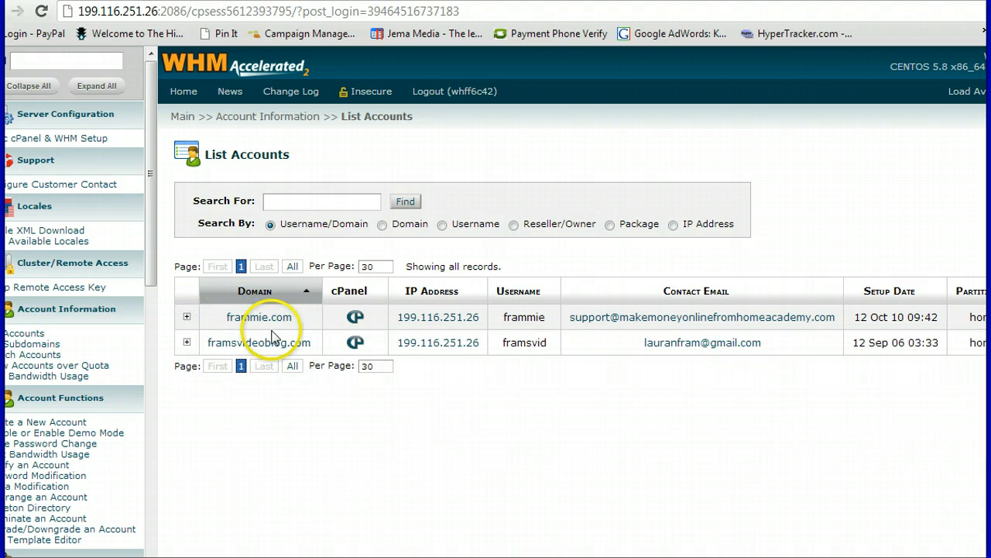